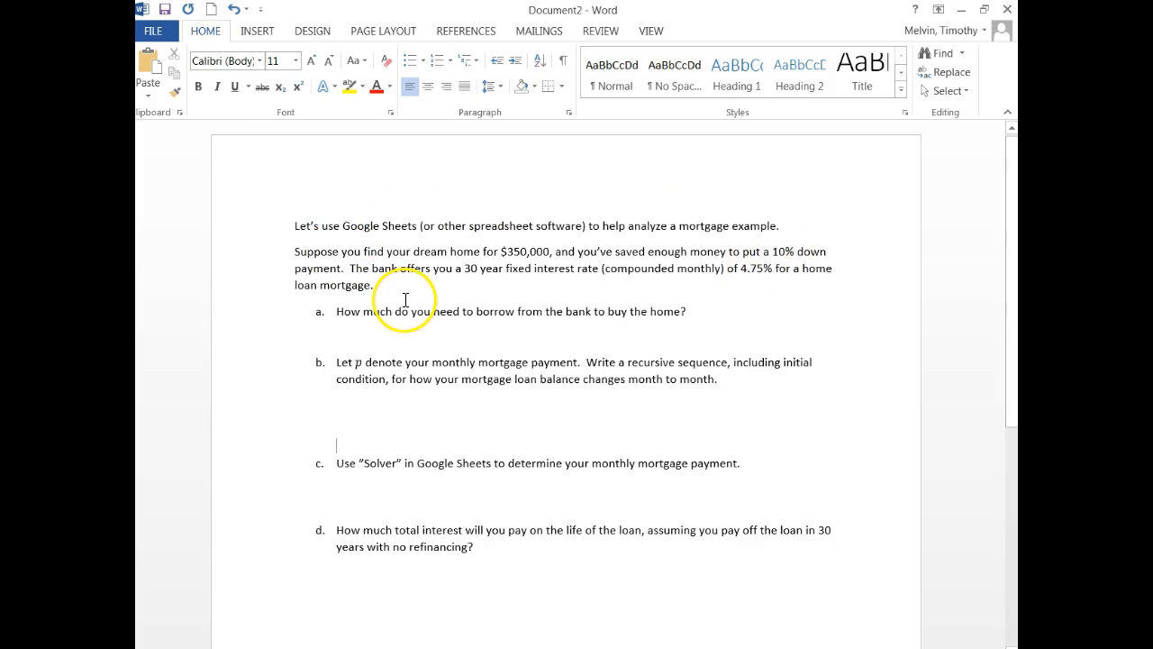
# Under question a, insert an equation reading 350,000 − 0.10 * 350,000 = 315,000
pyautogui.click(381, 331)
pyautogui.click(257, 31)
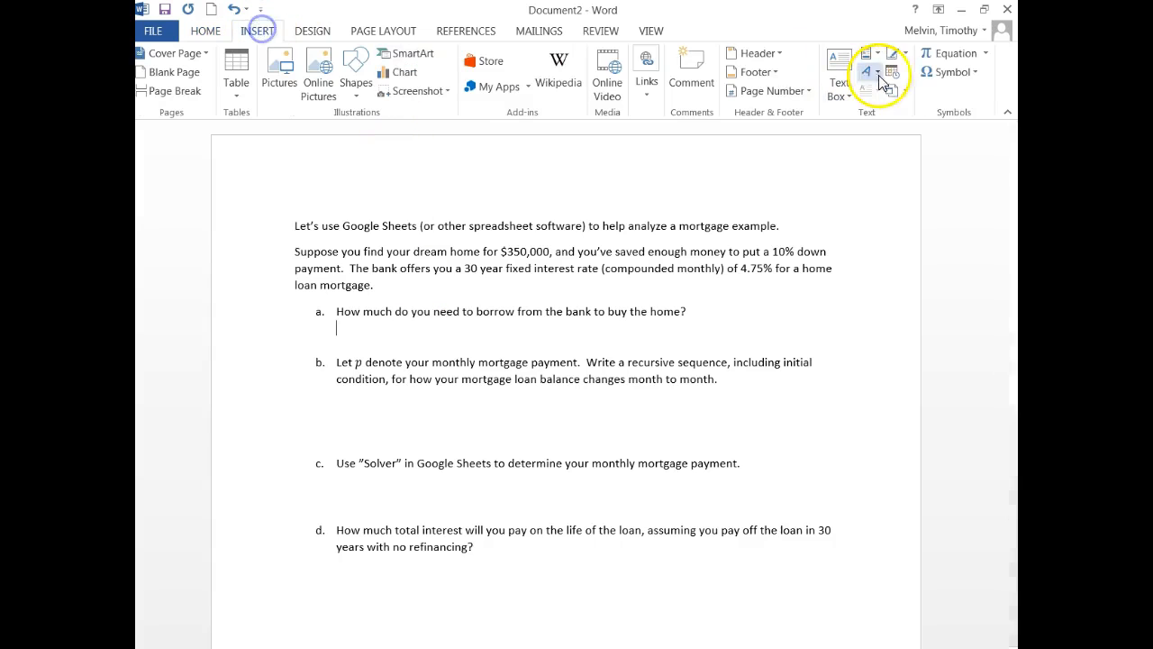
pyautogui.click(948, 53)
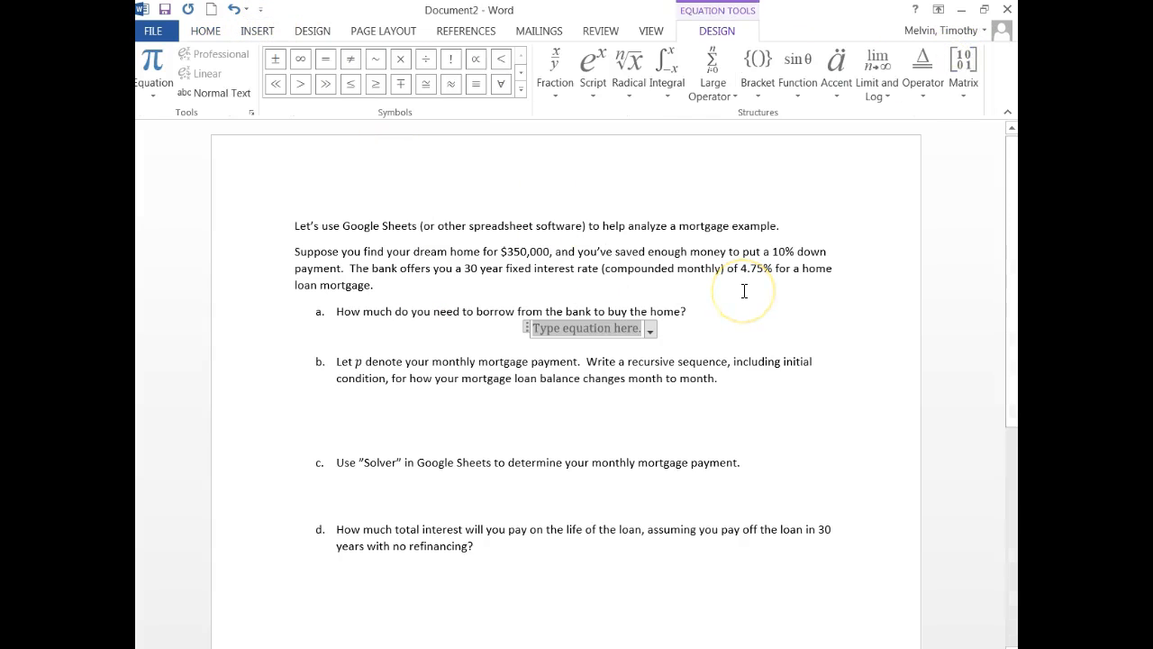
pyautogui.write('350')
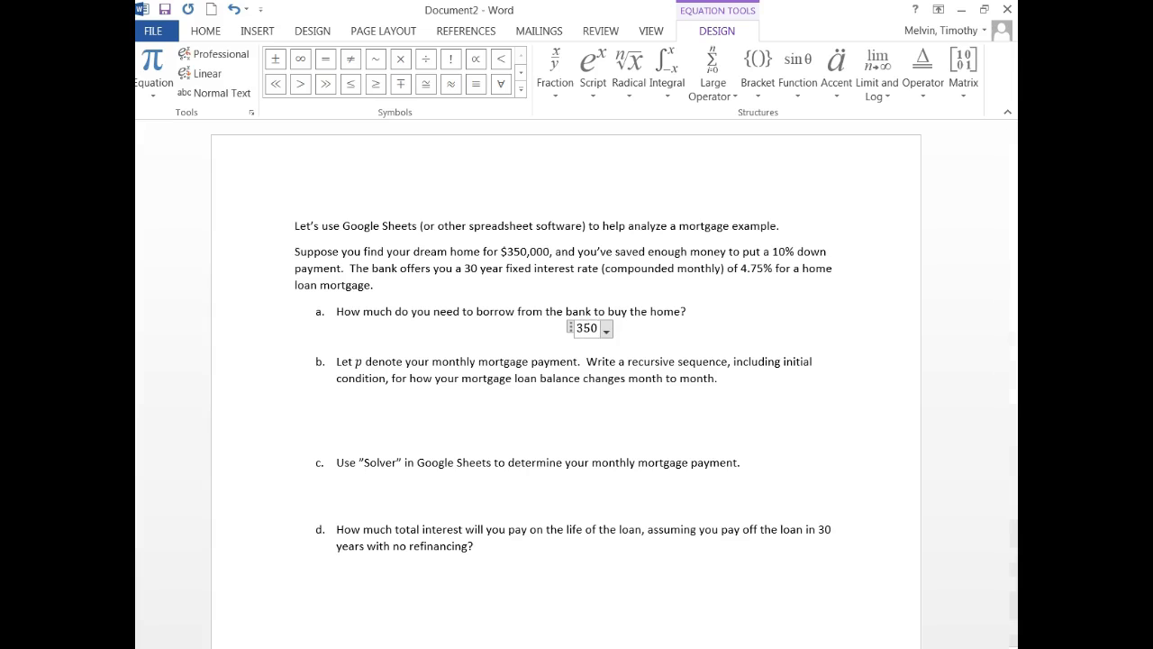
pyautogui.write(',000')
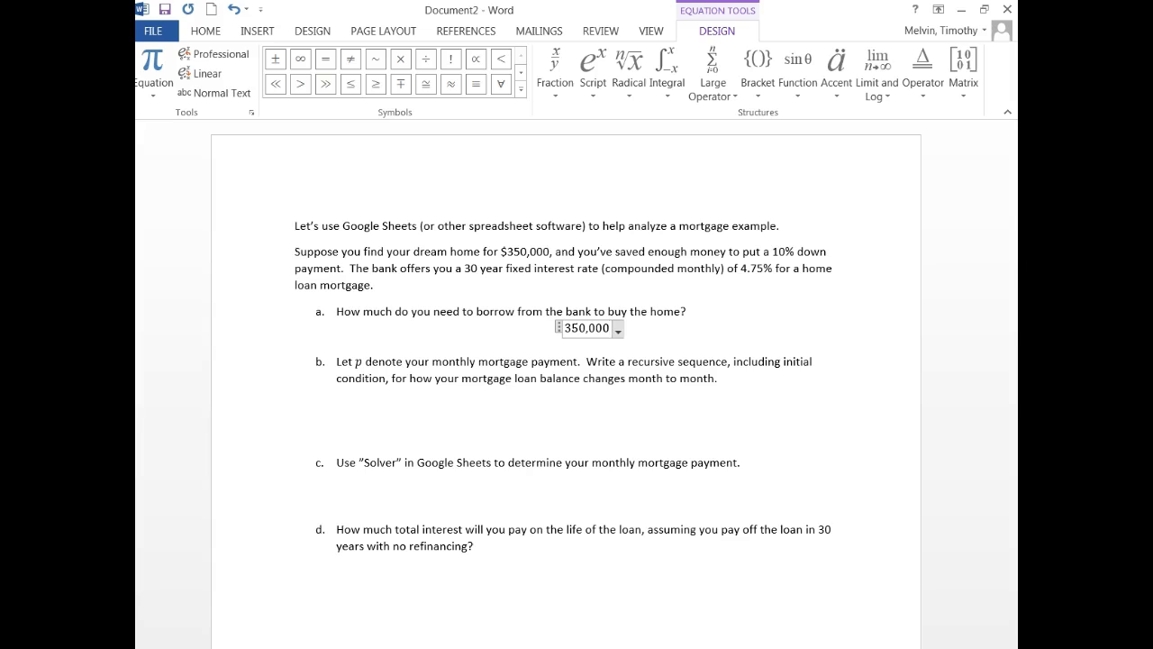
pyautogui.write('-')
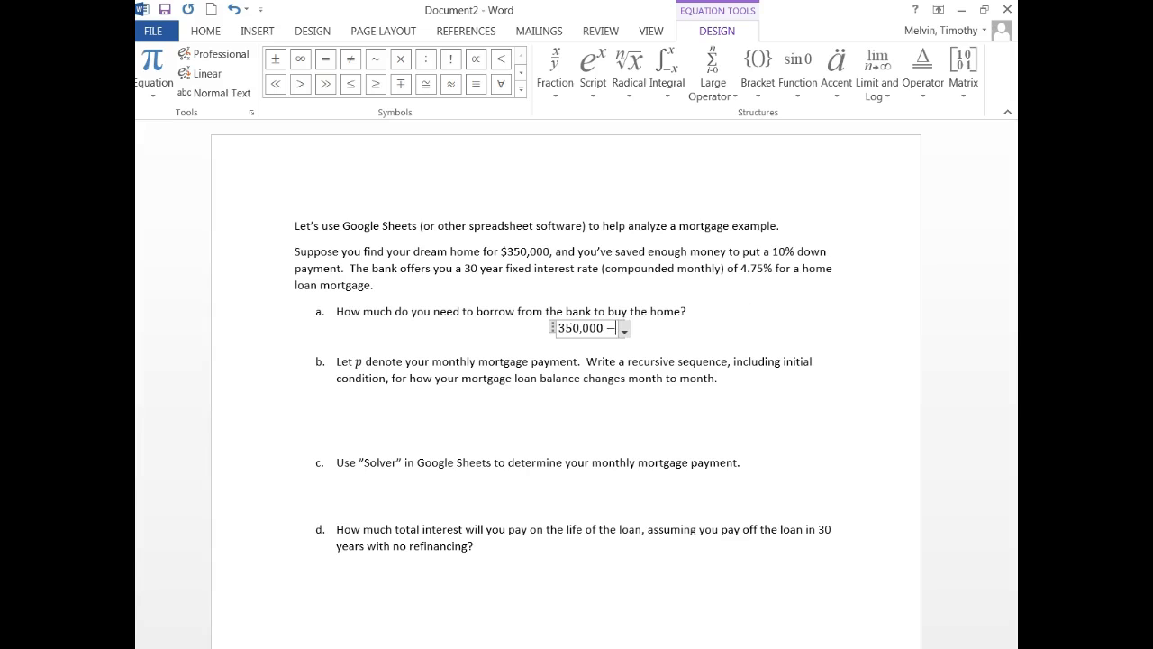
pyautogui.write('0.1')
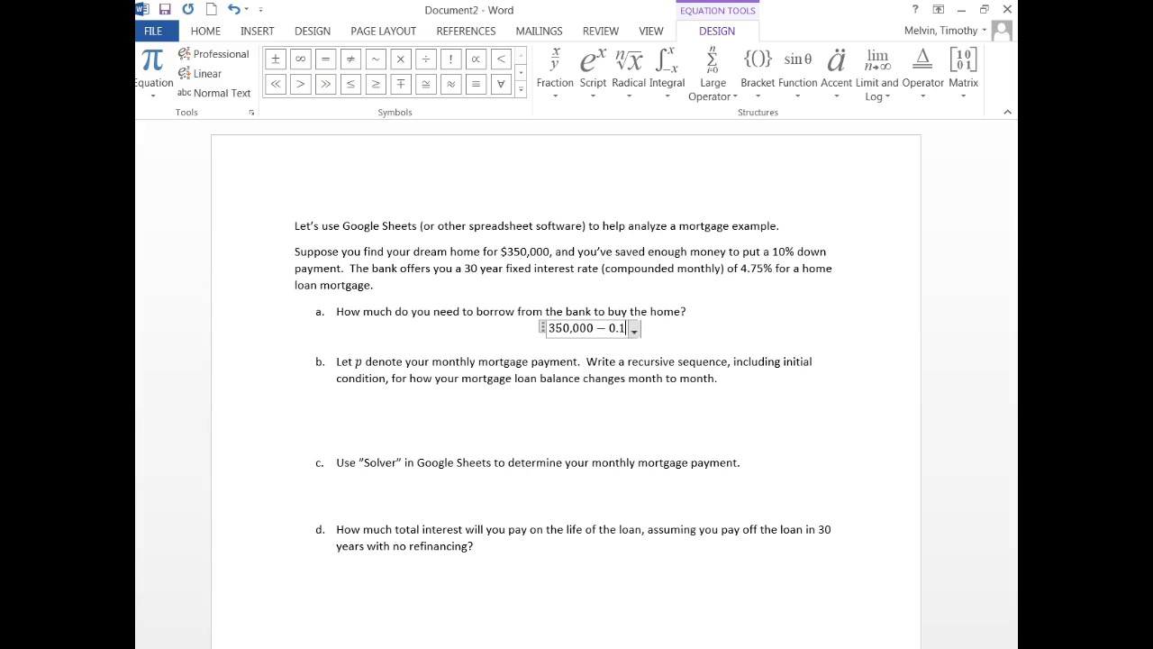
pyautogui.write('0*')
pyautogui.write('350')
pyautogui.write(',000')
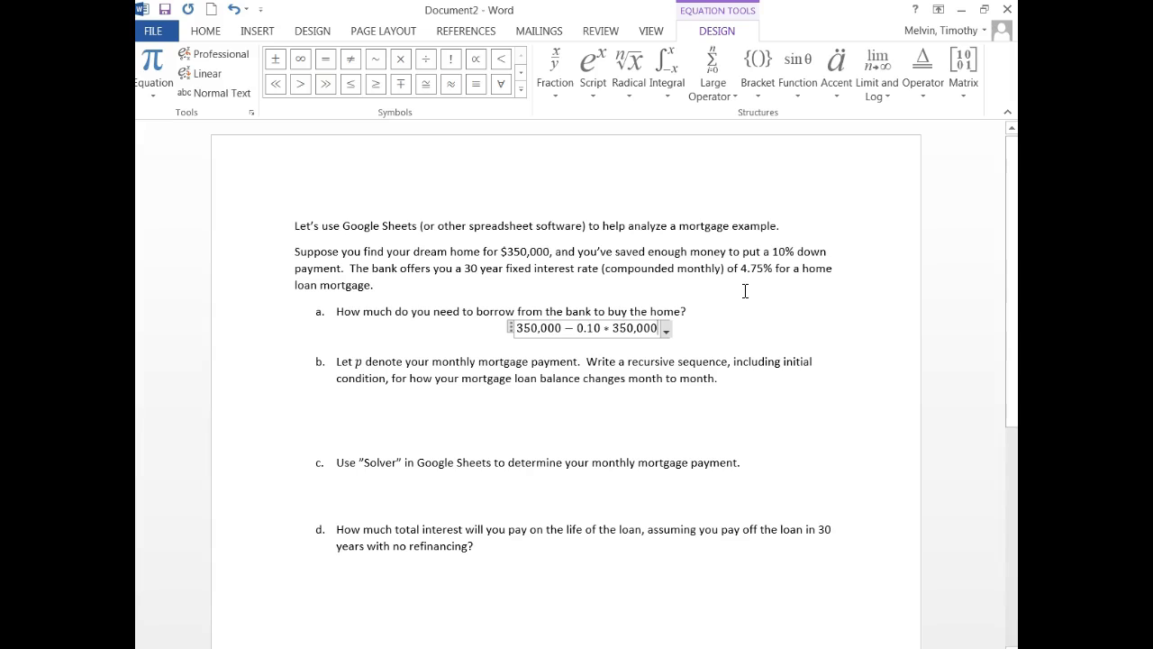
pyautogui.write(' =')
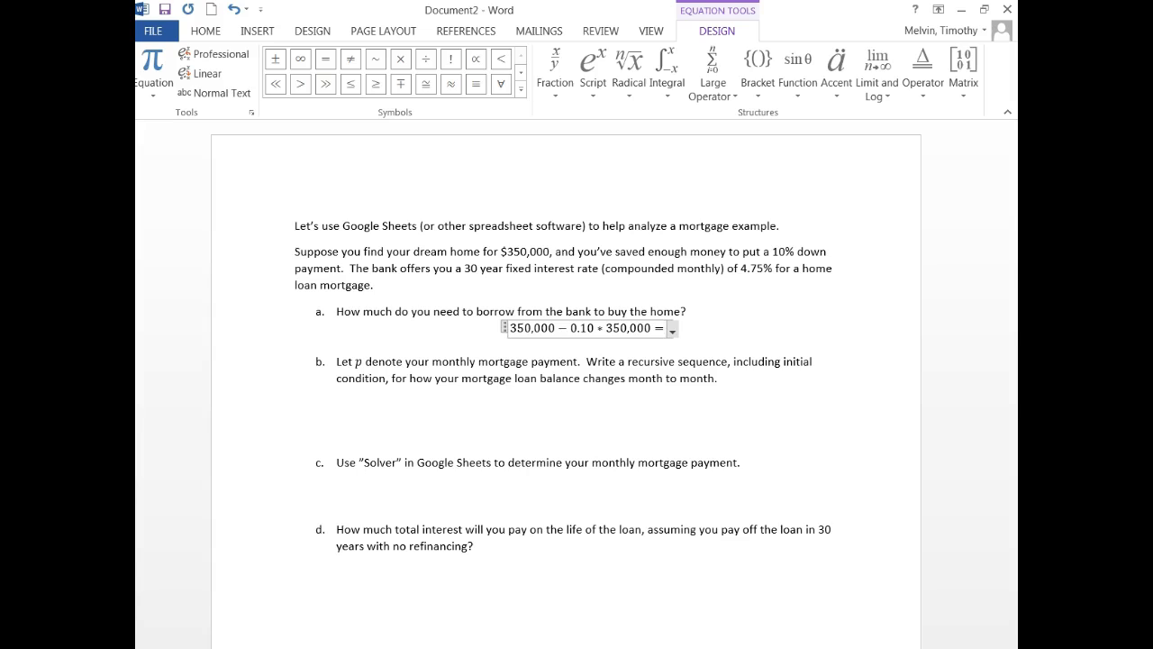
pyautogui.write('315,000')
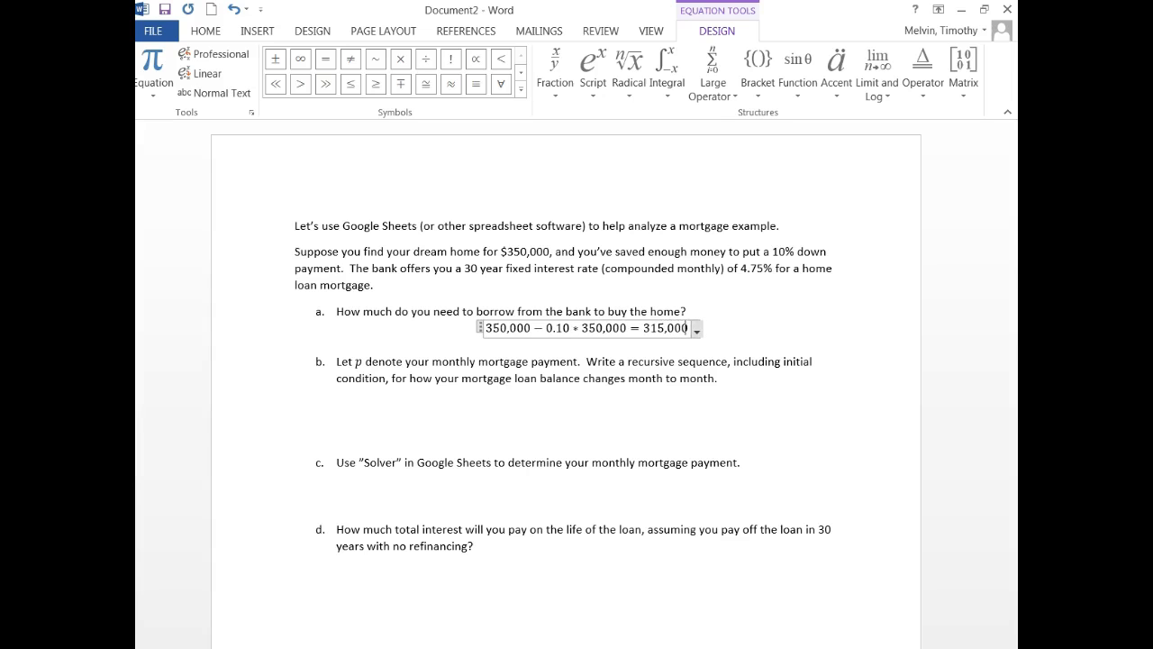
# Highlight the result 315,000 in yellow
pyautogui.click(597, 411)
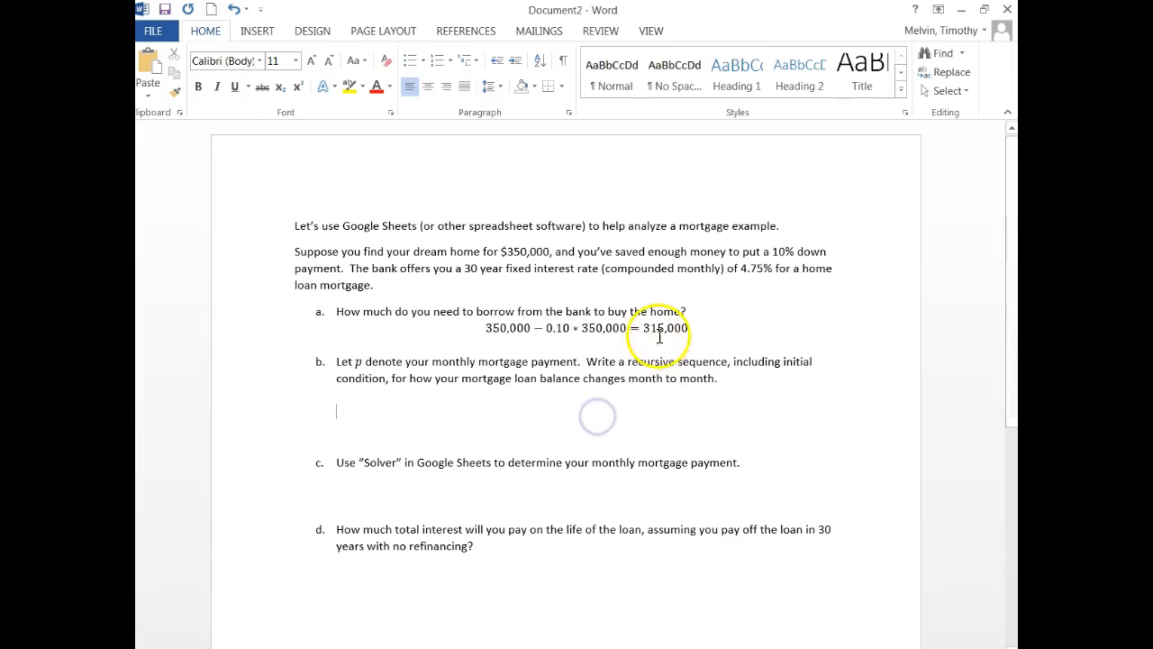
pyautogui.moveTo(646, 328); pyautogui.dragTo(677, 328)
pyautogui.click(349, 86)
pyautogui.click(714, 351)
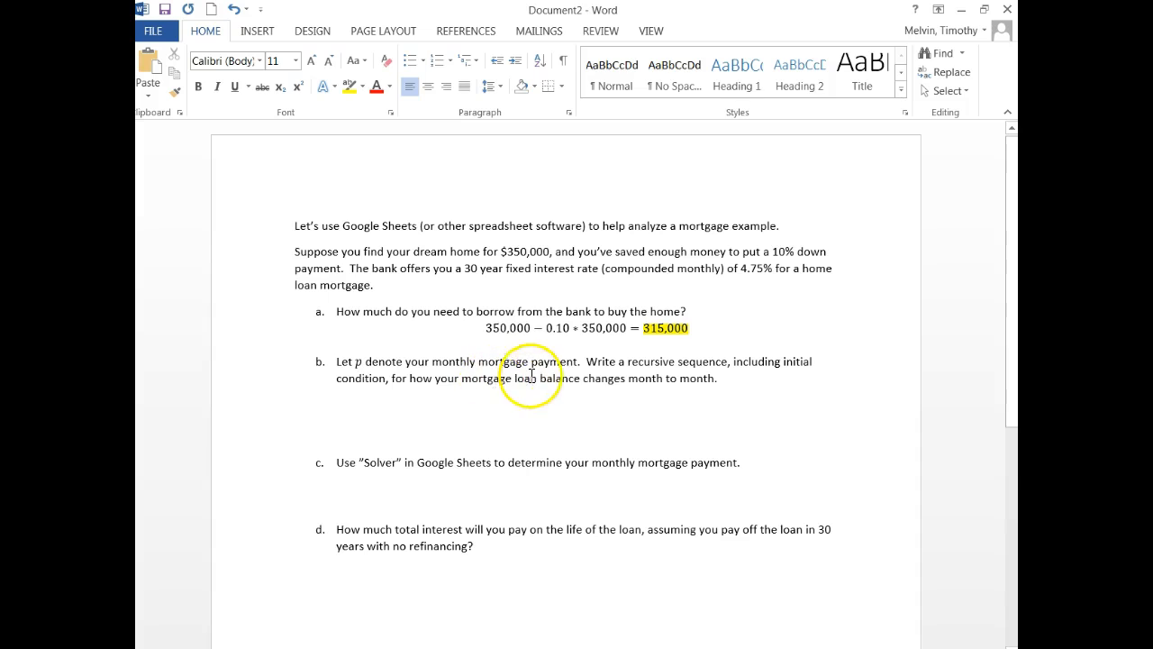
# Under question b, write the line "n is time in months" with n as an equation variable
pyautogui.click(620, 401)
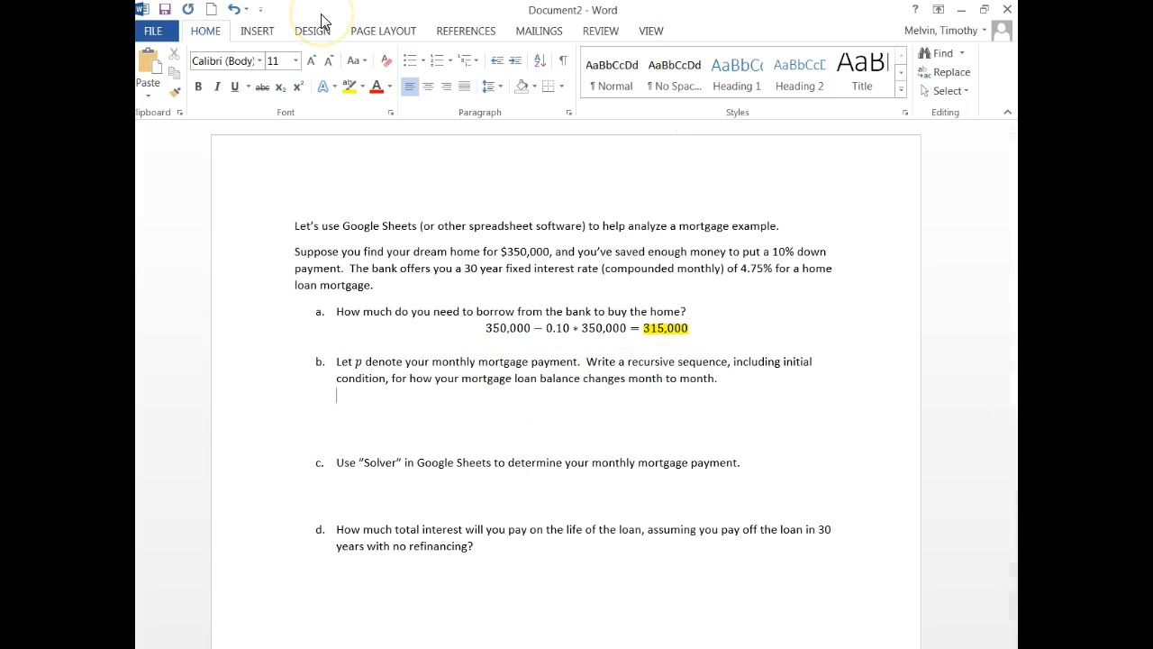
pyautogui.hotkey('alt', '=')
pyautogui.write('n')
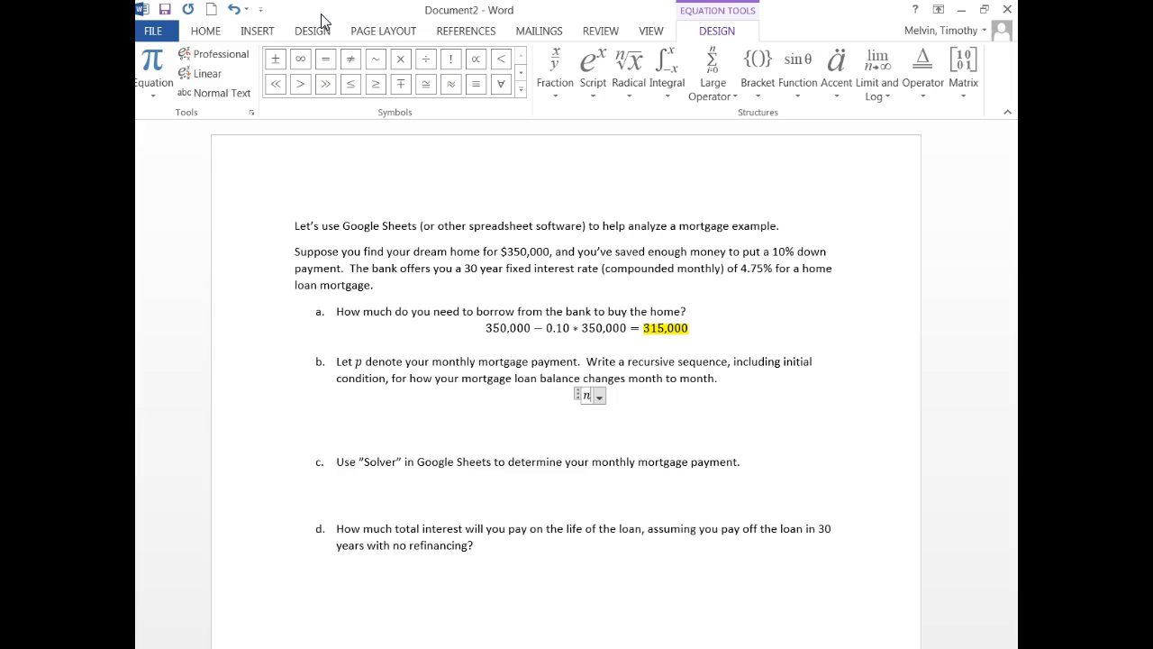
pyautogui.press('Right')
pyautogui.write('is time in month')
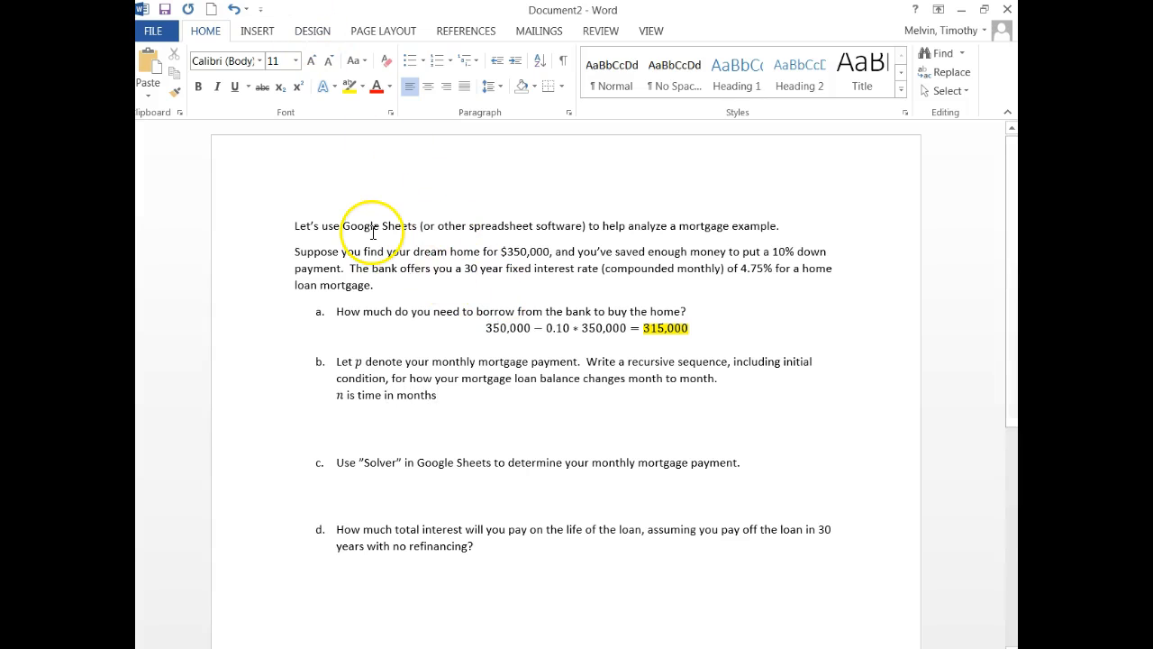
pyautogui.press('Return')
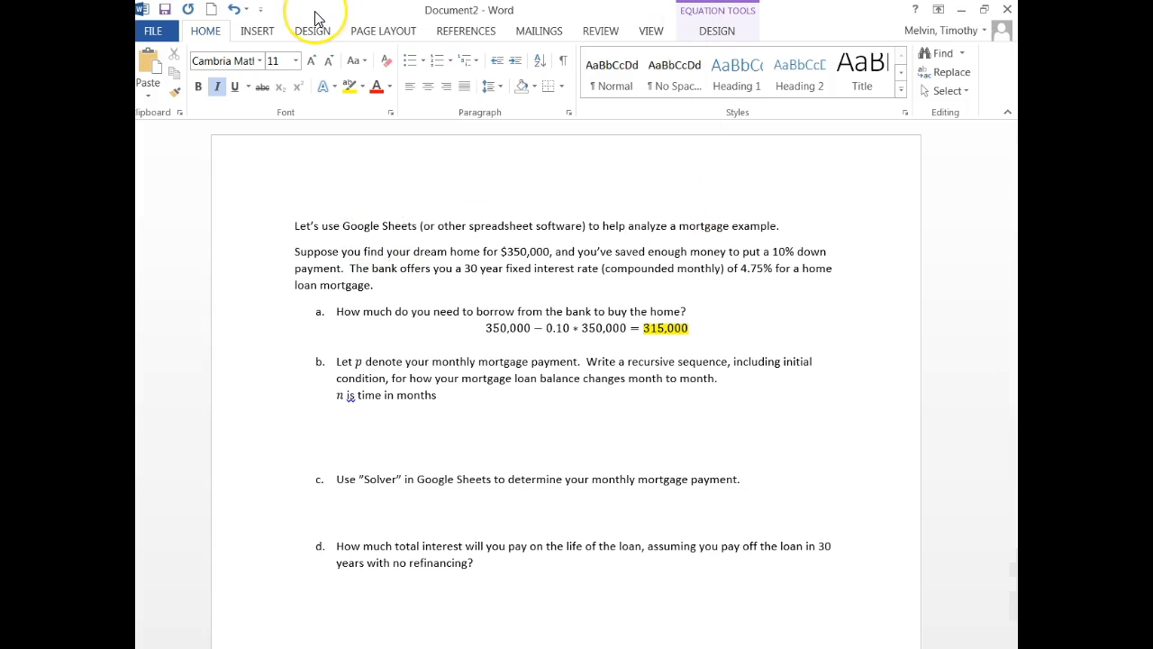
pyautogui.press('BackSpace')
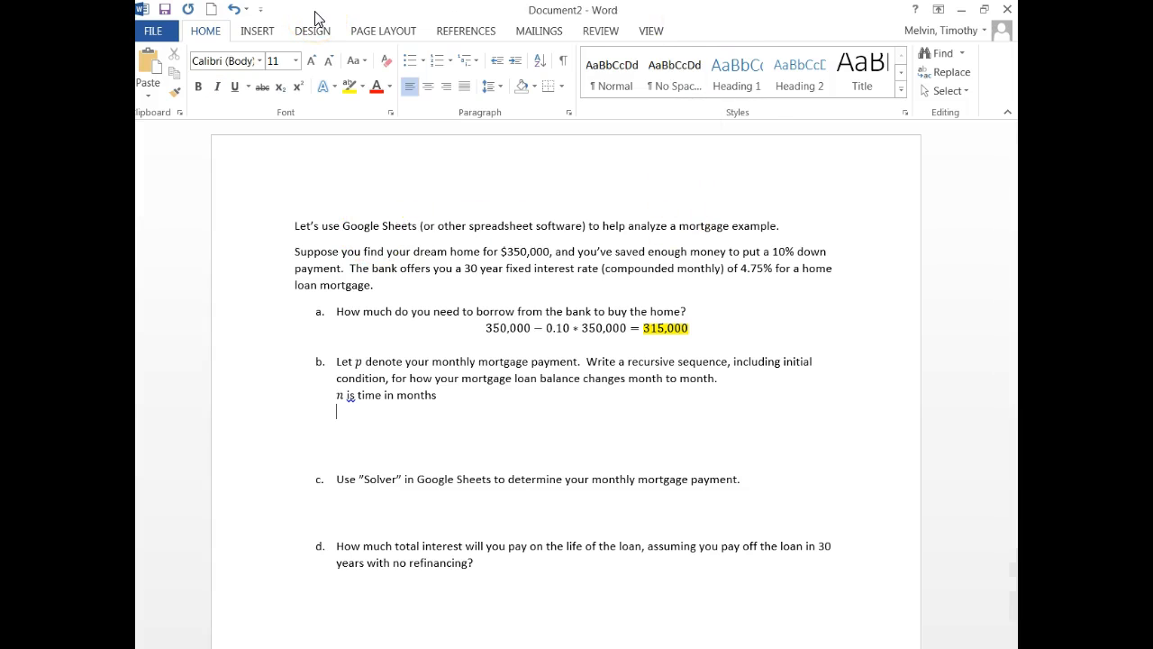
# Add the line "a_n is your next month's balance" with a subscripted equation variable
pyautogui.hotkey('alt', '=')
pyautogui.write('a_n')
pyautogui.press('Right')
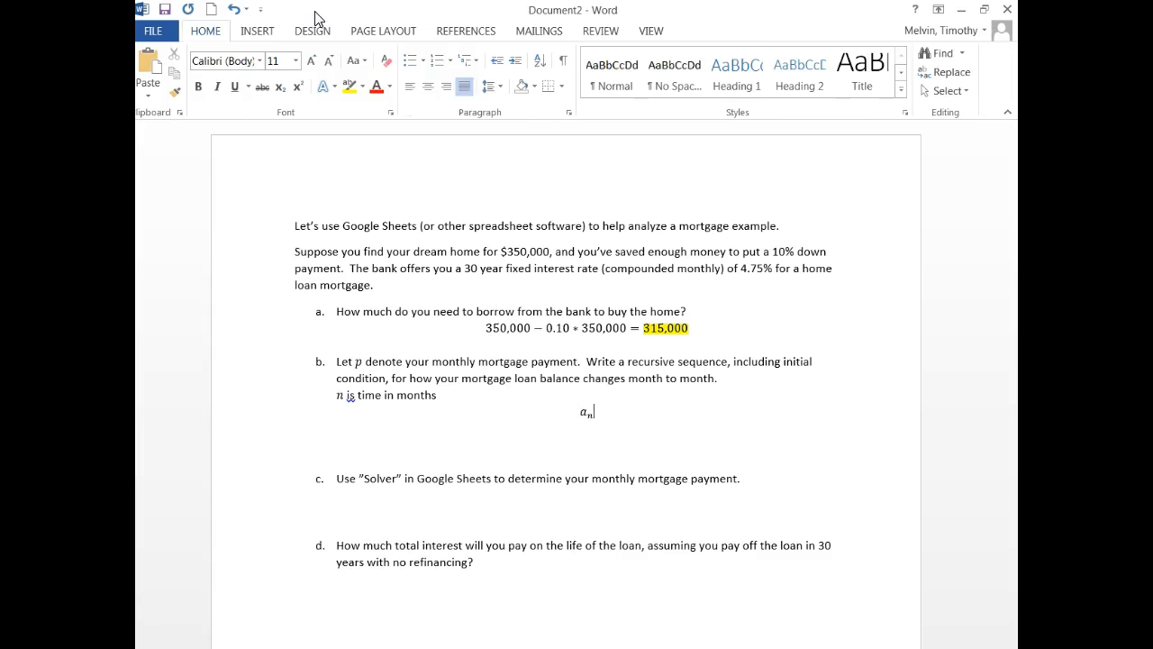
pyautogui.write('is ')
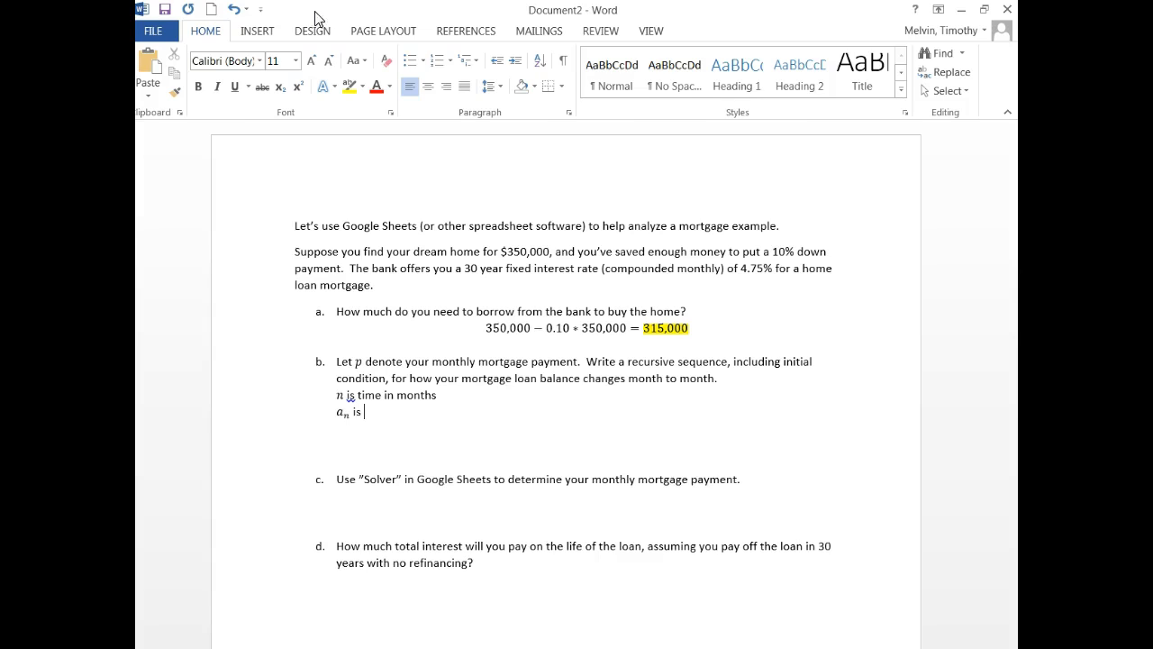
pyautogui.write("your next month's balanc")
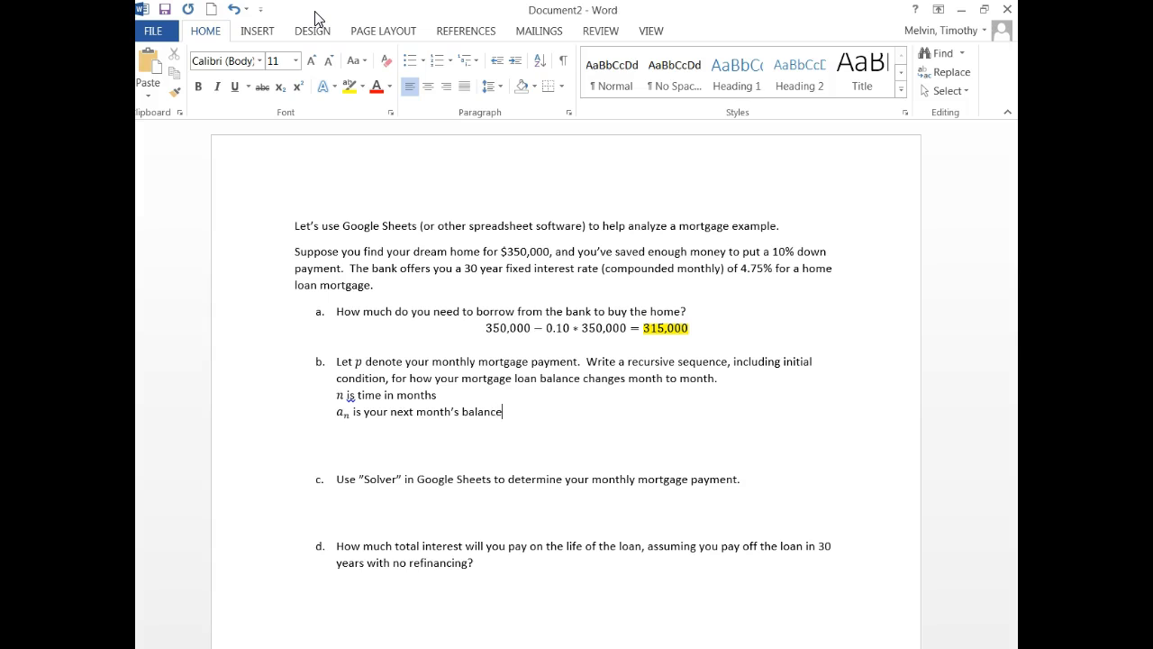
pyautogui.write('e')
pyautogui.press('Return')
# Add the line "a_(n−1) is your current month's balance" with a subscripted equation variable
pyautogui.hotkey('alt', '=')
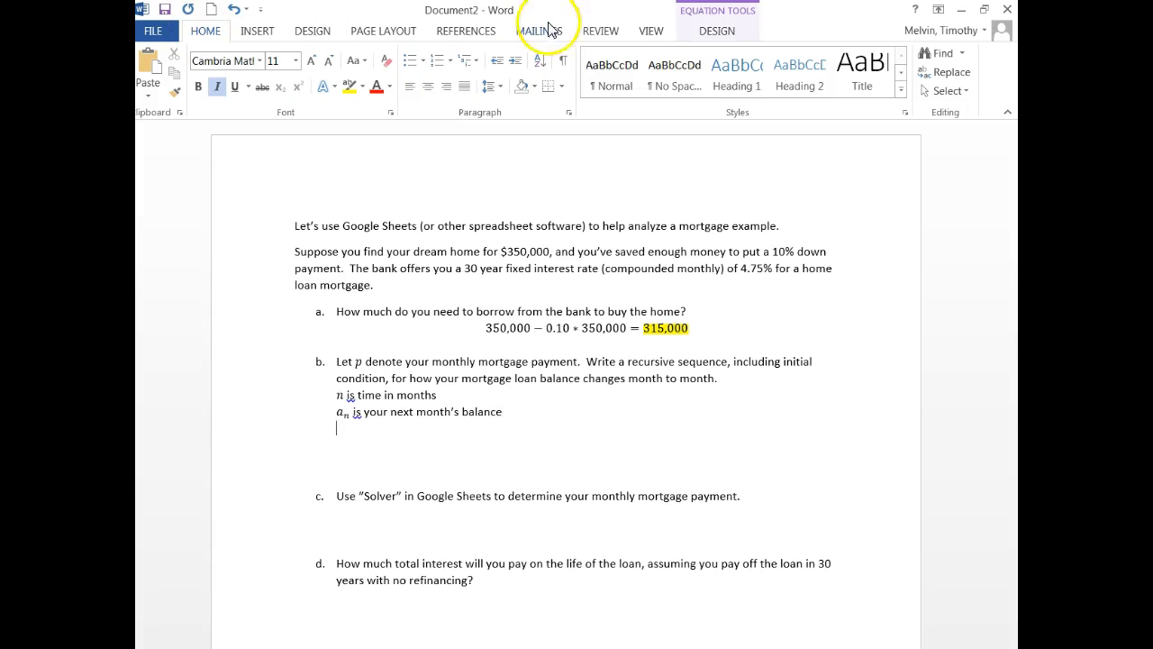
pyautogui.click(587, 65)
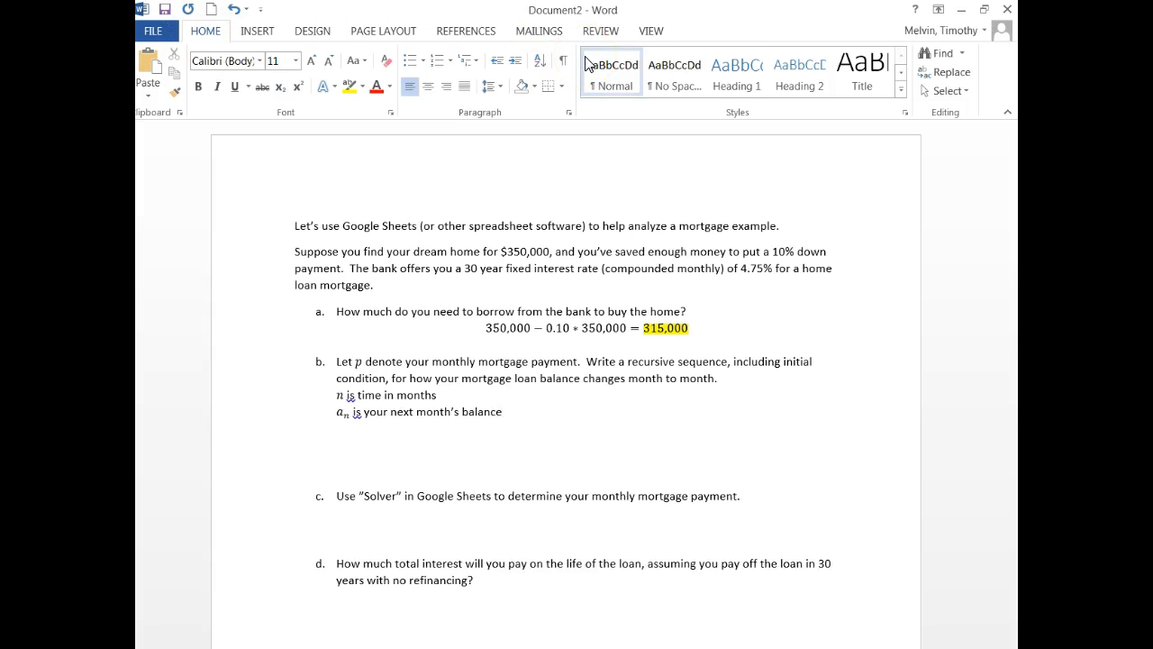
pyautogui.hotkey('alt', '=')
pyautogui.write('a_(n')
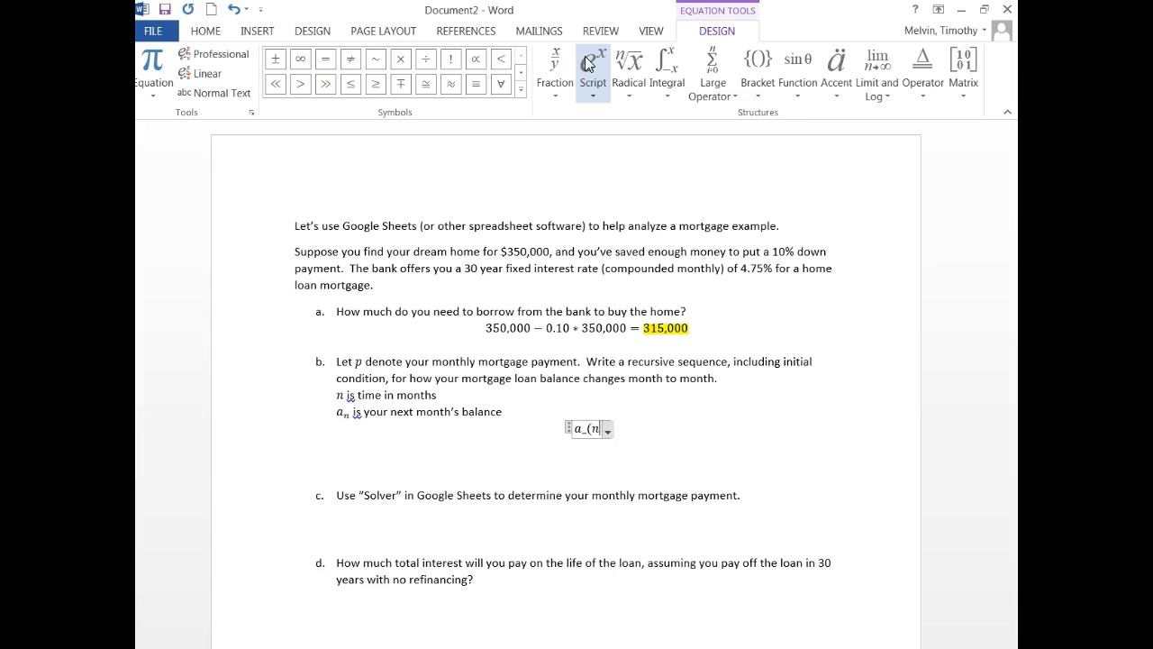
pyautogui.write('-1)')
pyautogui.press('Right')
pyautogui.write('is your ')
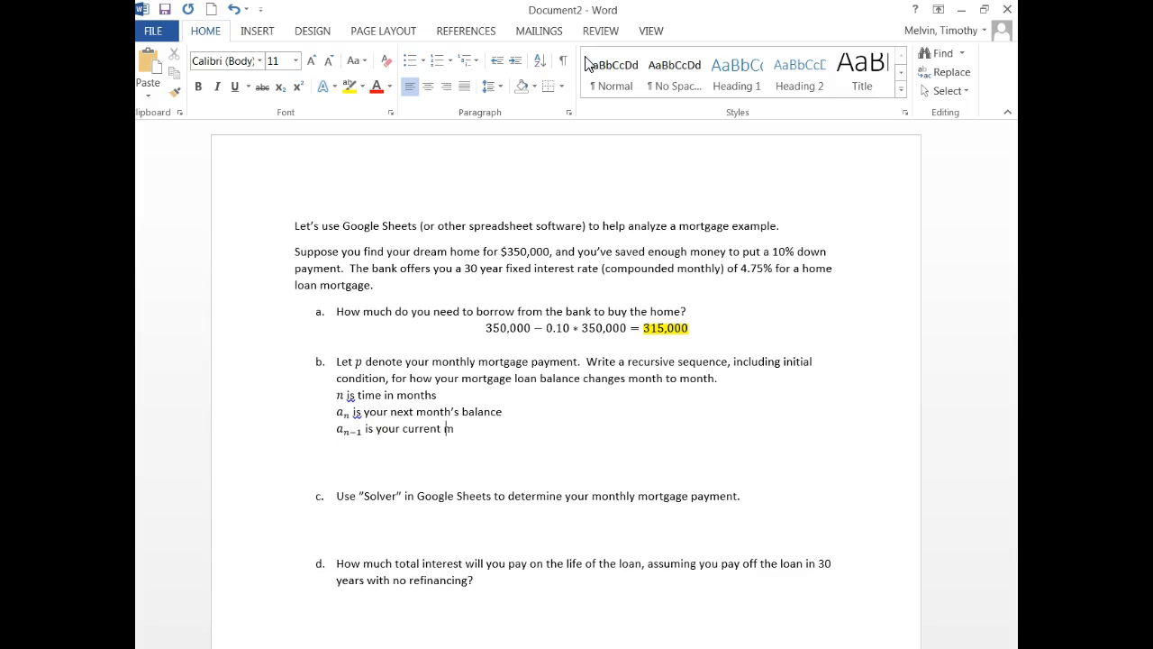
pyautogui.write("current month's balance")
pyautogui.press('Return')
# Add the initial condition a_0 = 315,000 as an equation on its own line
pyautogui.hotkey('alt', '=')
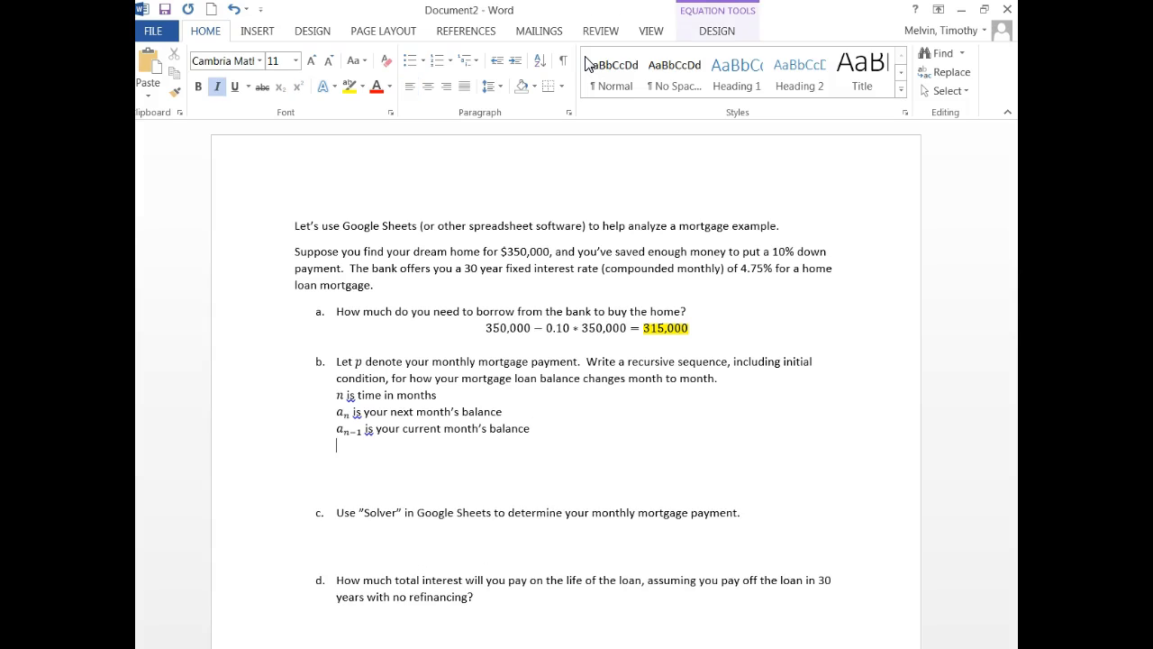
pyautogui.hotkey('alt', '=')
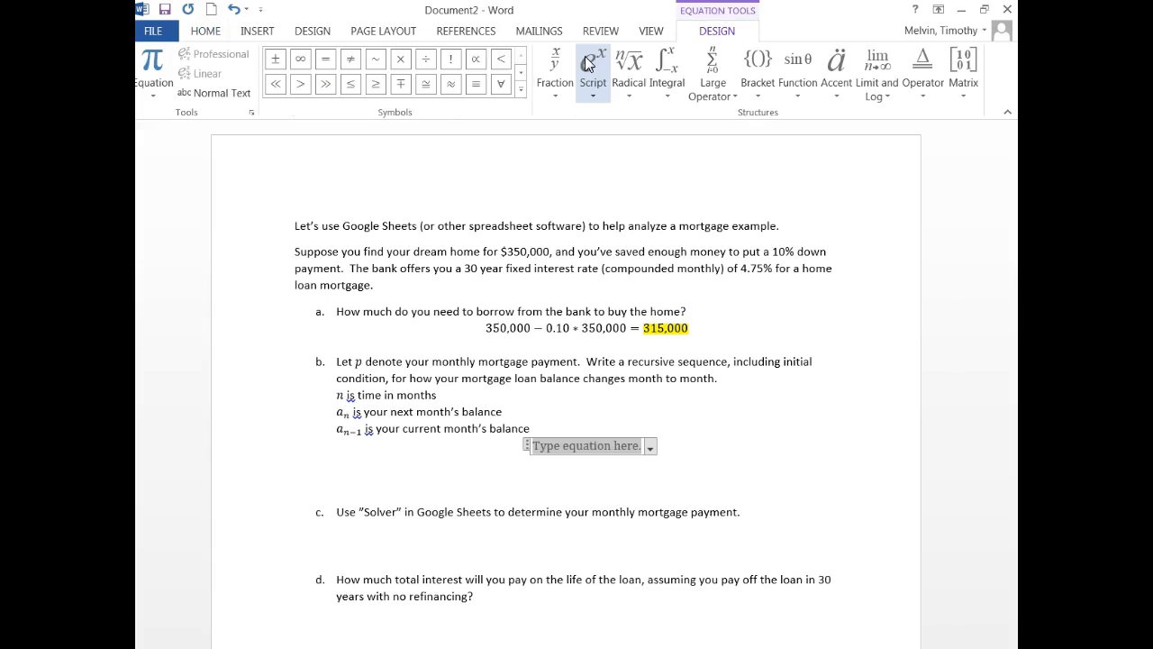
pyautogui.write('a_0 =')
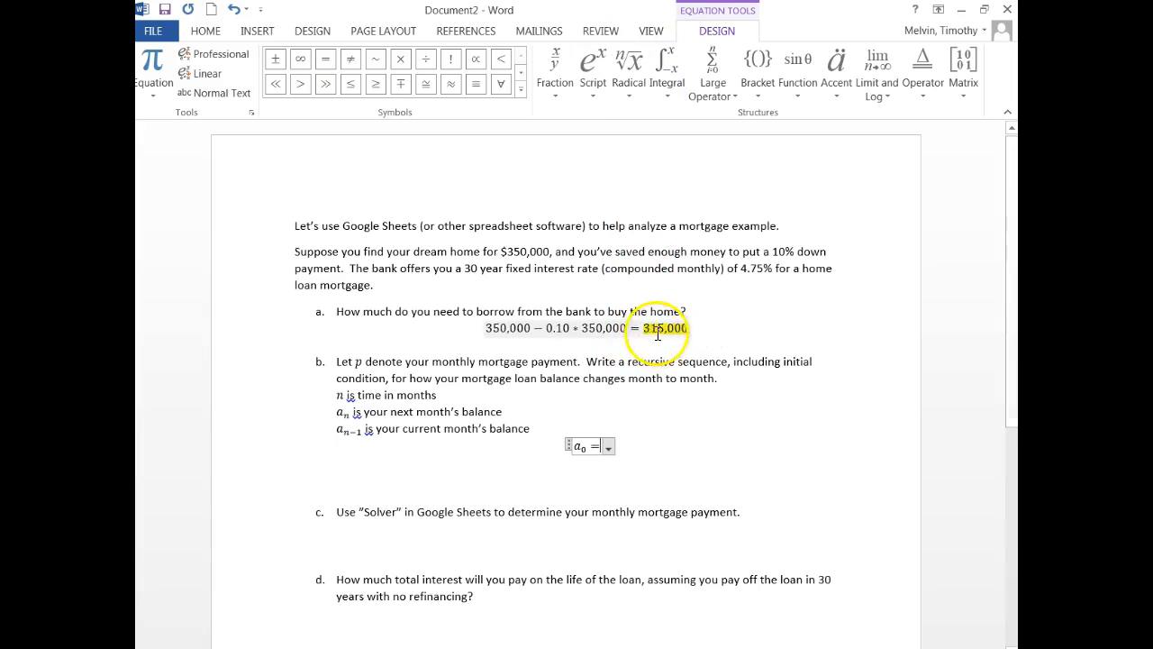
pyautogui.write('315')
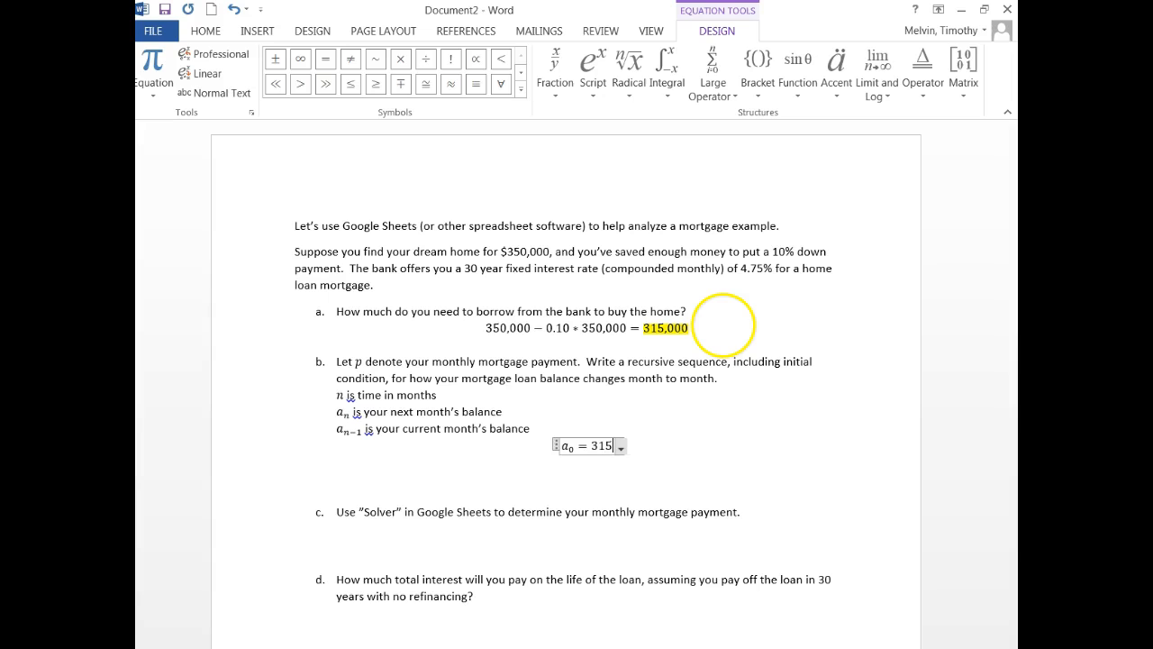
pyautogui.write(',000')
pyautogui.press('Right')
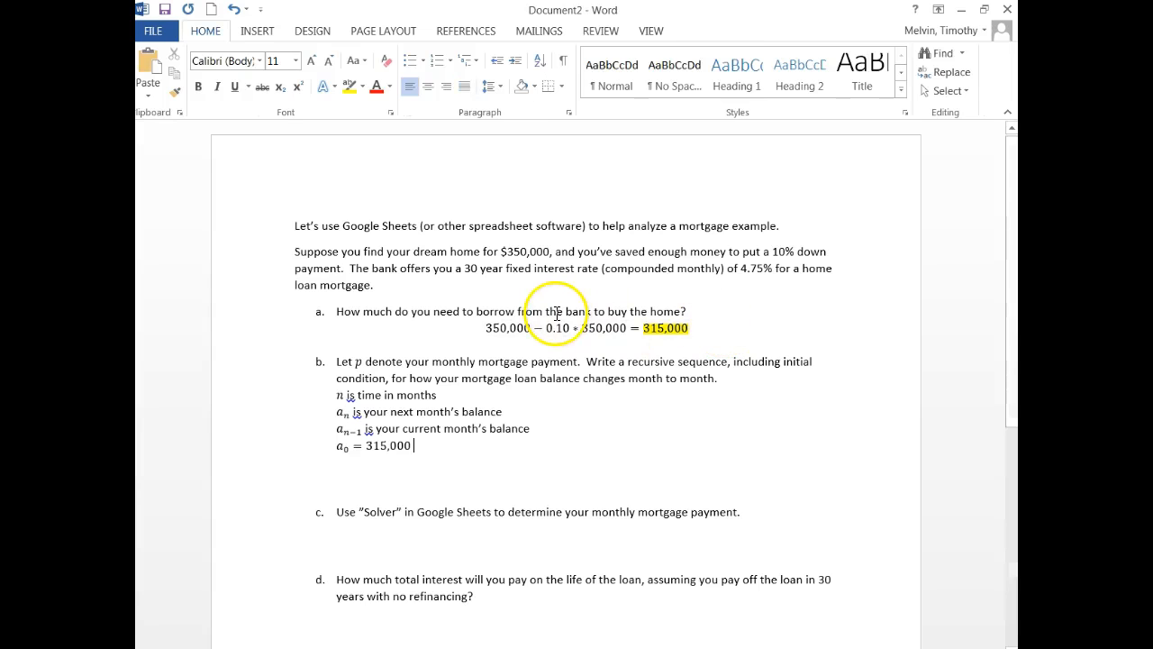
pyautogui.press('Return')
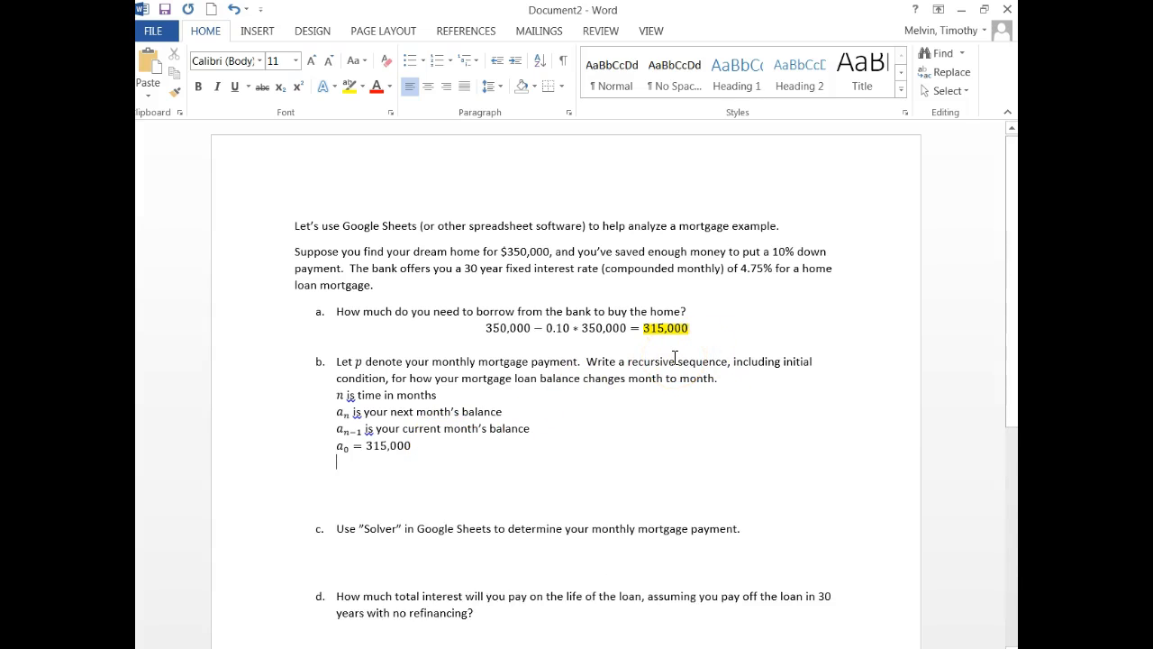
# Insert an equation reading a_n = a_(n−1) + .0475/12 * a_(n−1) on the next line
pyautogui.hotkey('alt', '=')
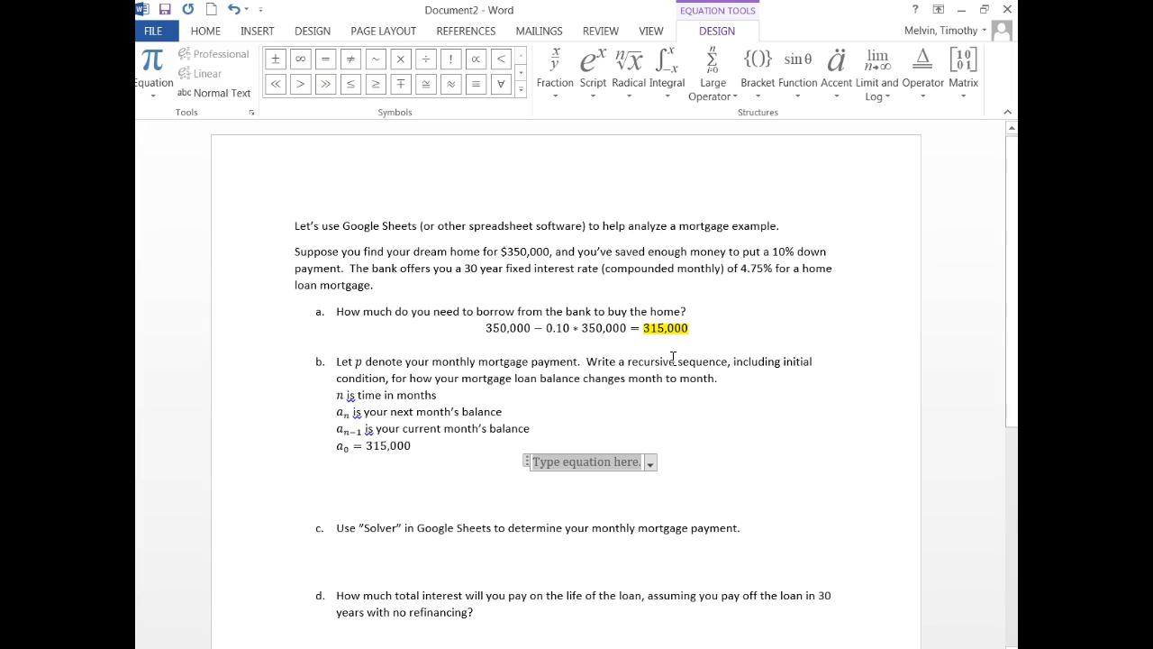
pyautogui.write('a_')
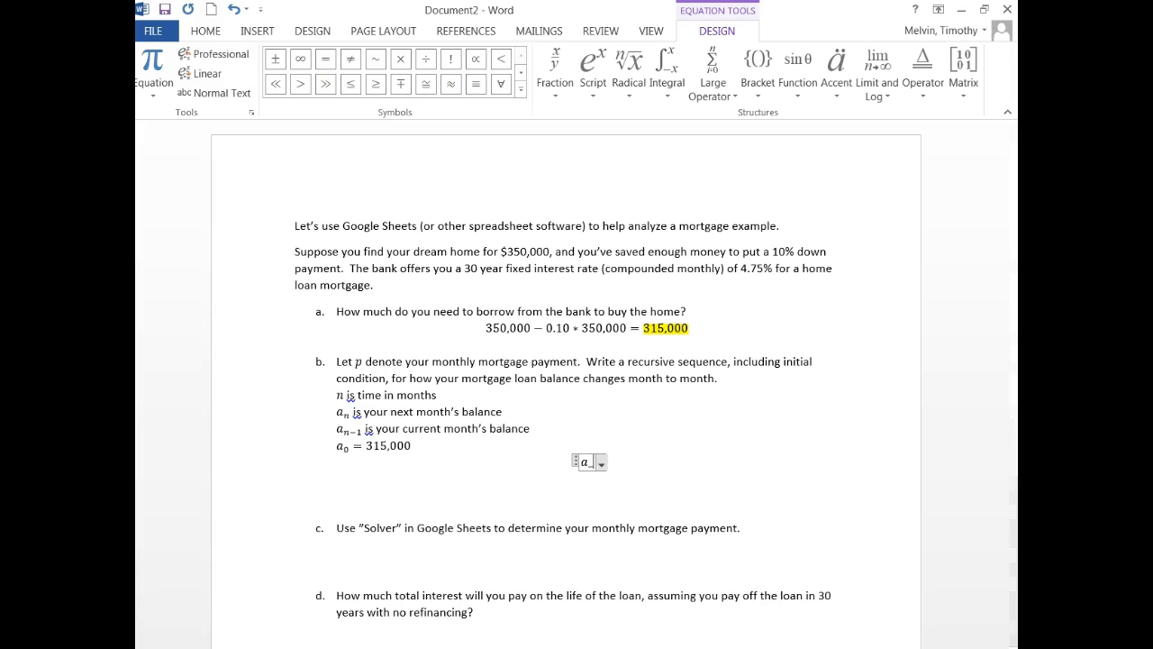
pyautogui.write('n = ')
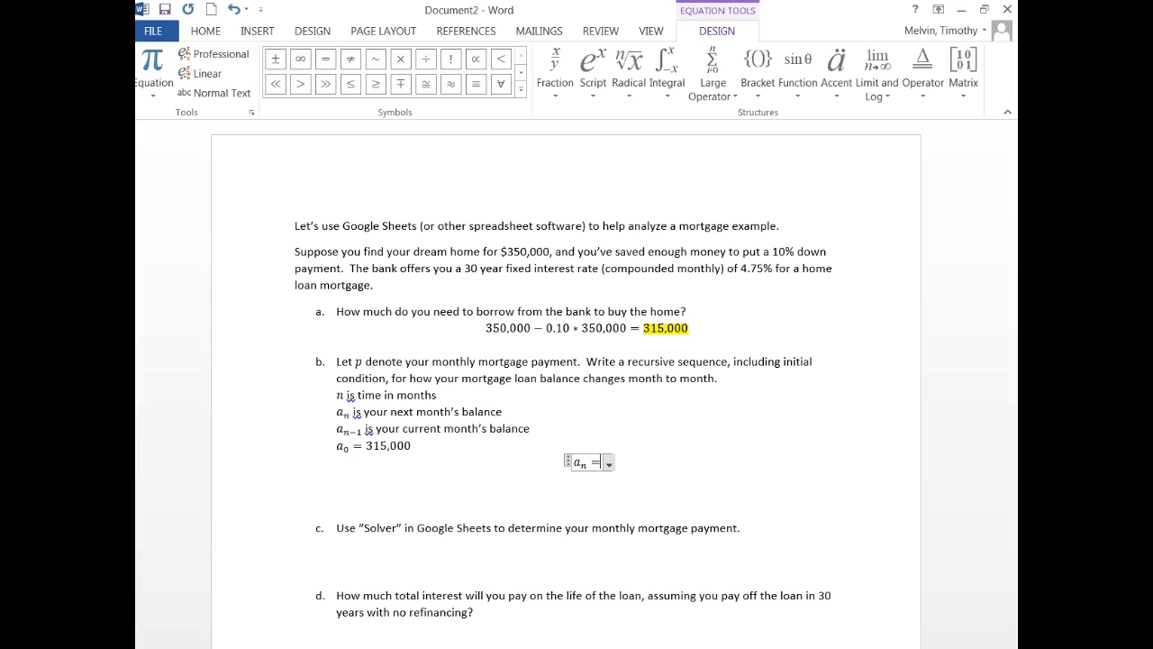
pyautogui.write('a_(n-1) ')
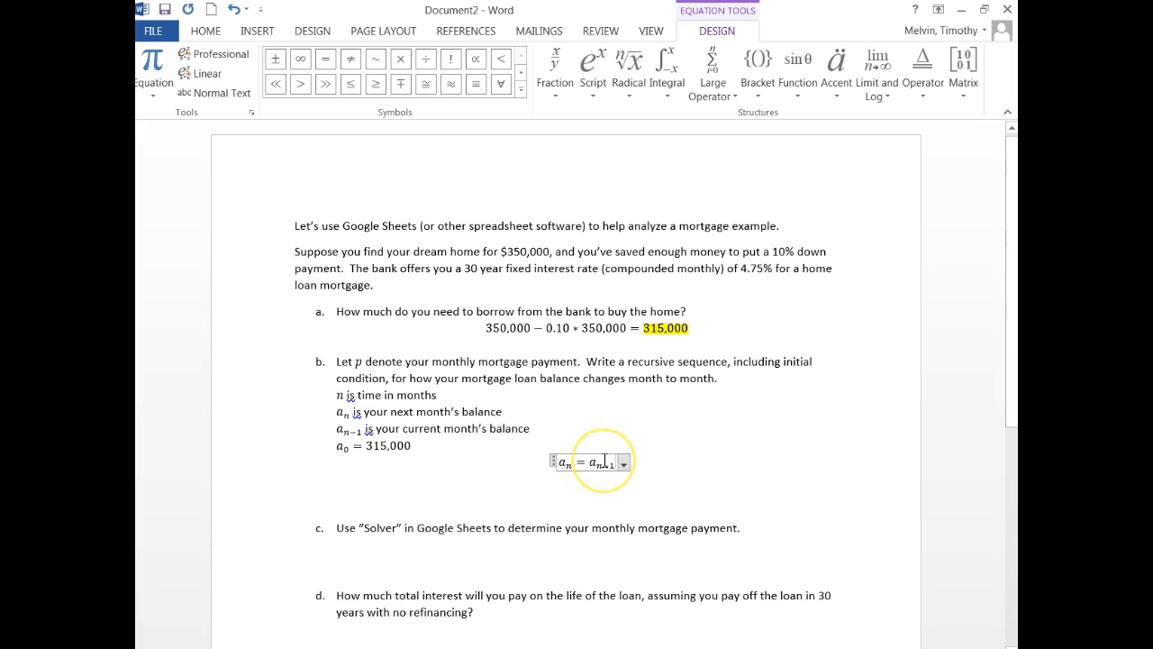
pyautogui.write('+')
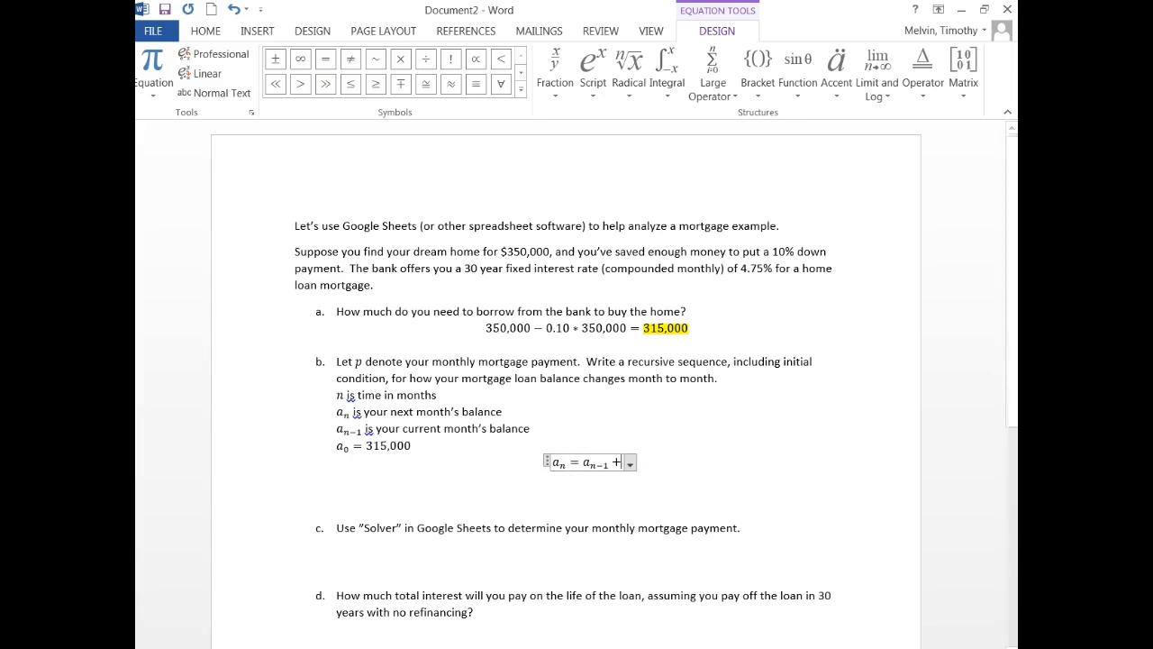
pyautogui.click(617, 464)
pyautogui.write('0475/12')
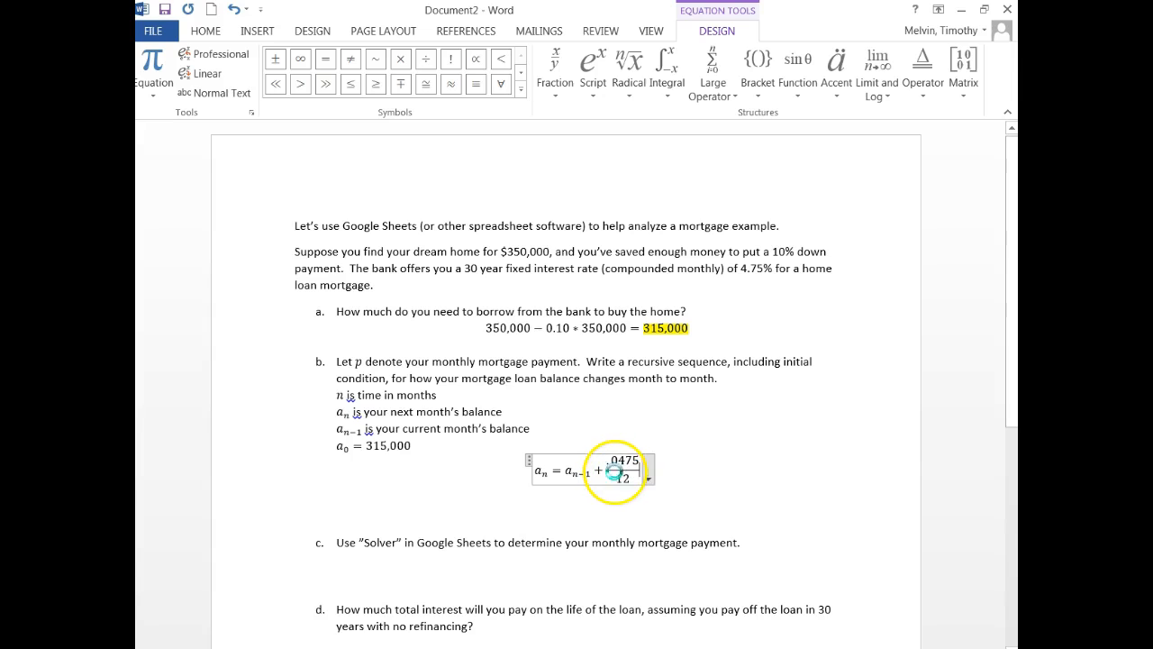
pyautogui.write('*a_(n-1)')
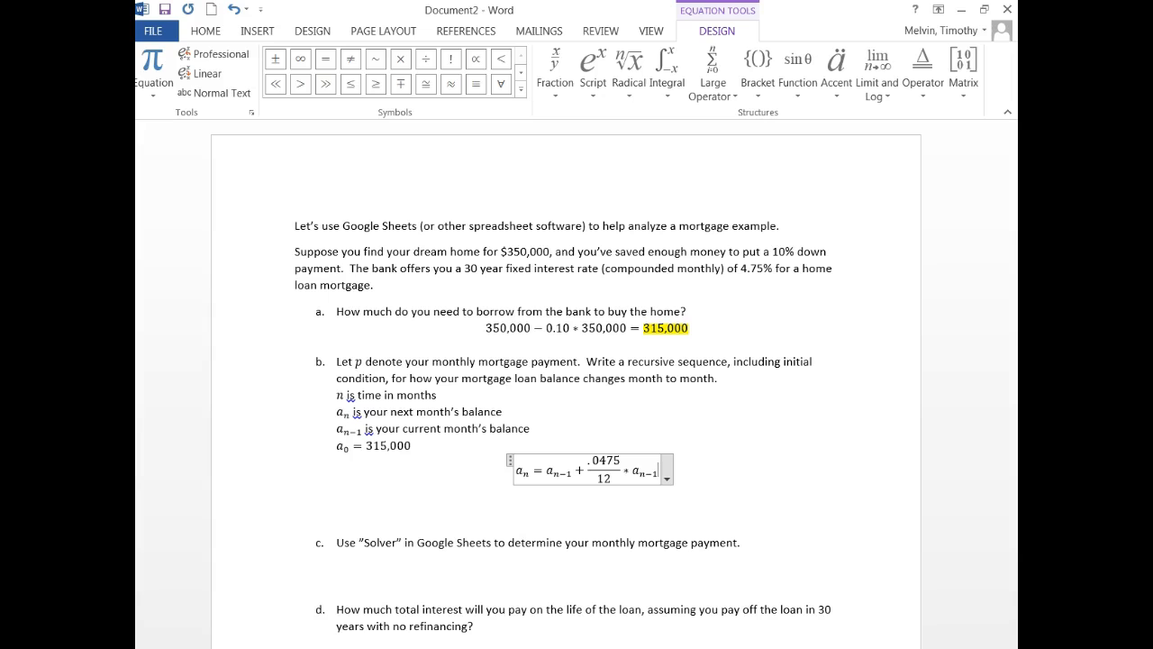
# Subtract the monthly payment p at the end of the recursive equation
pyautogui.click(603, 480)
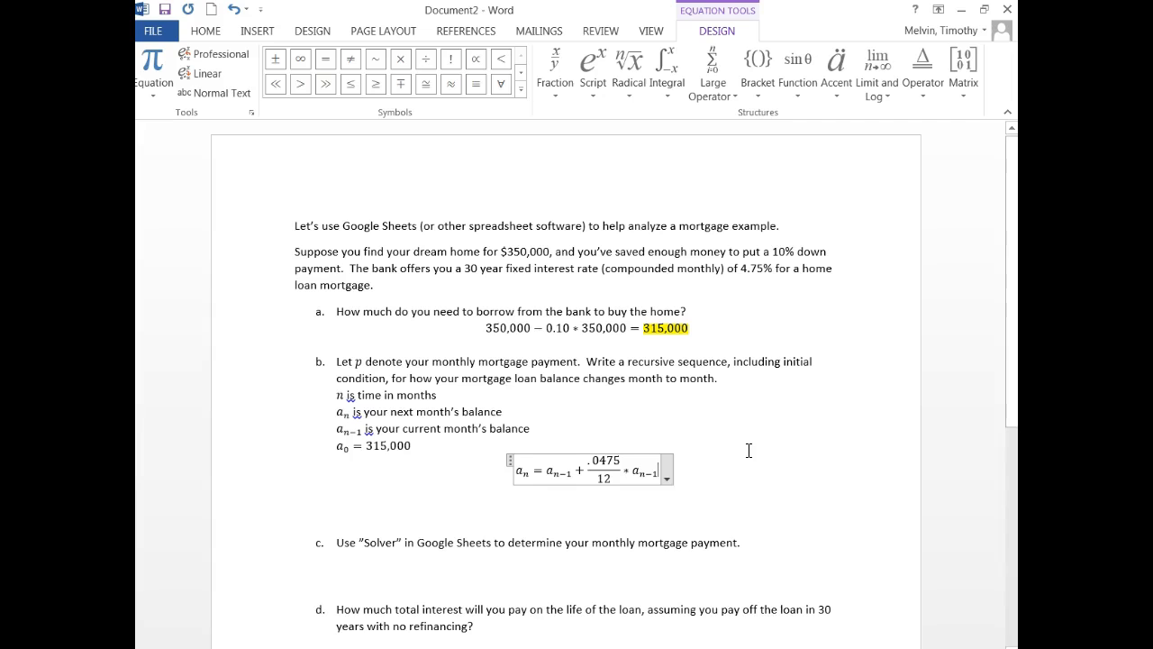
pyautogui.write('- p')
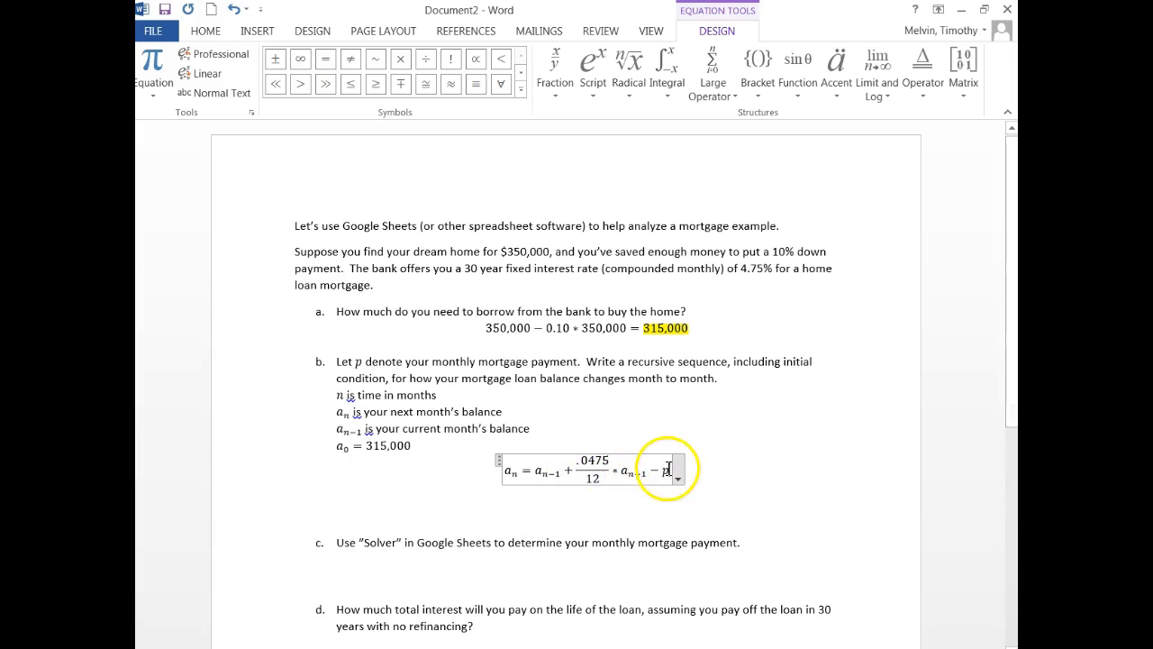
pyautogui.press('Right')
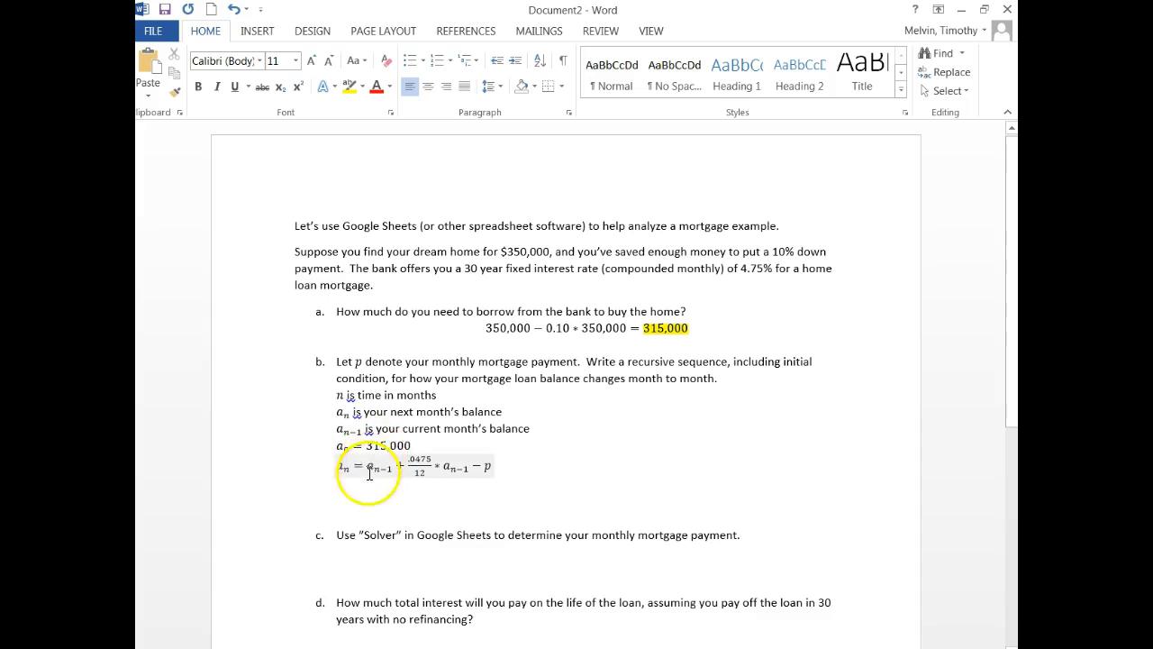
pyautogui.click(413, 466)
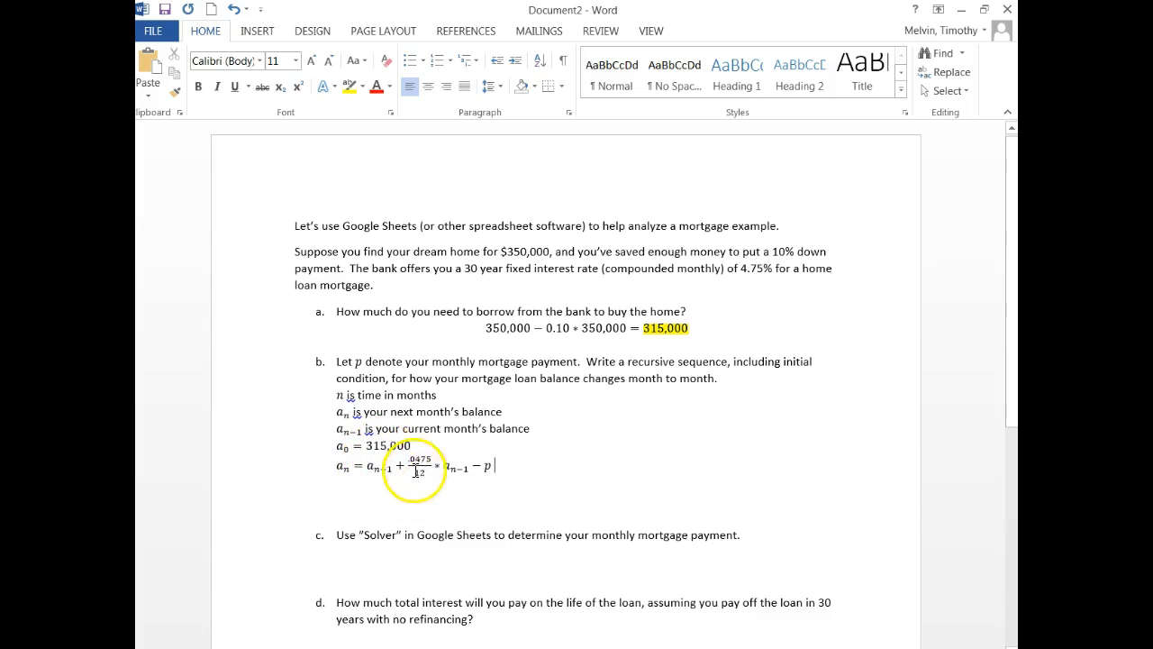